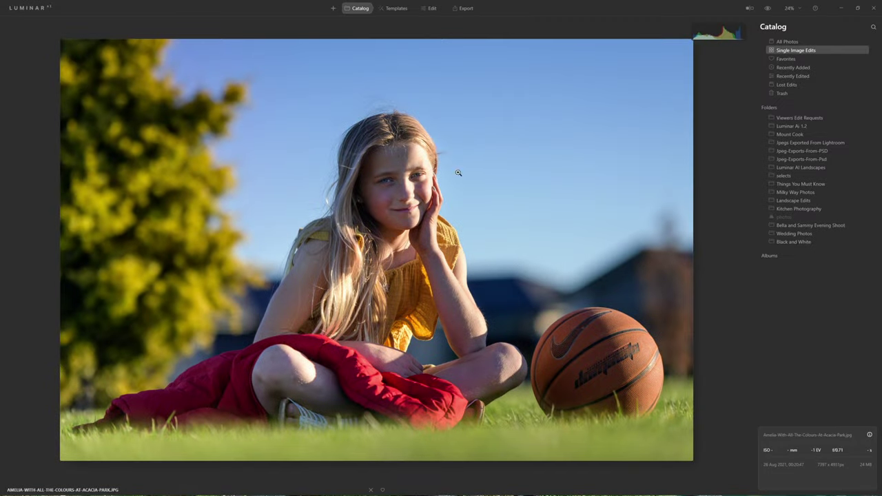
Open the portrait photo for editing and expand the Color Harmony tool
click(432, 8)
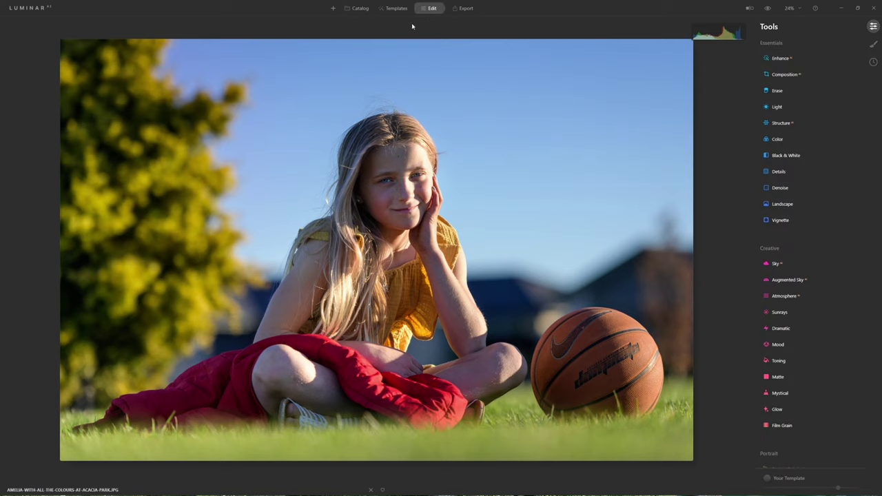
scroll(792, 159, down, 5)
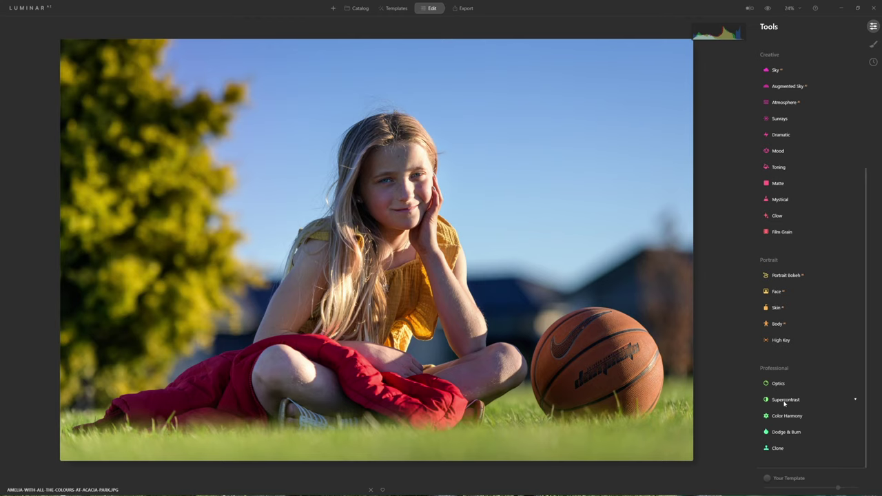
click(796, 417)
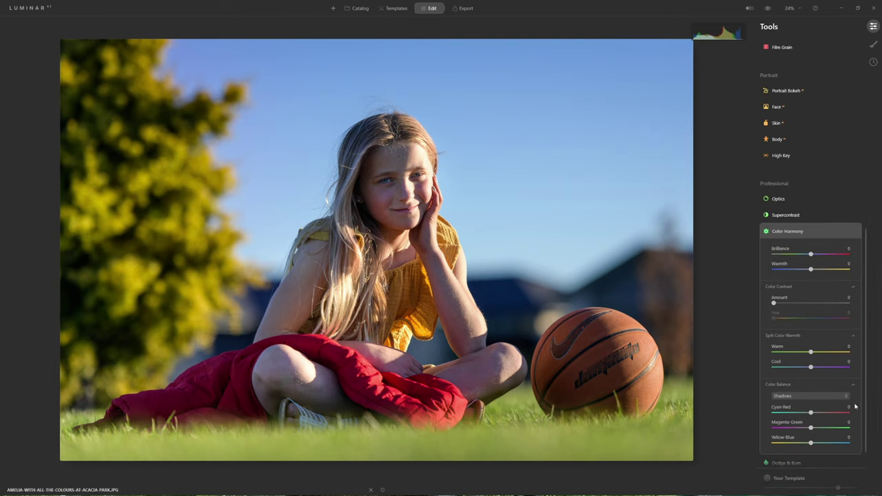
Examine the color adjustments offered by the Light and Color tools, including the HSL section
scroll(854, 407, up, 10)
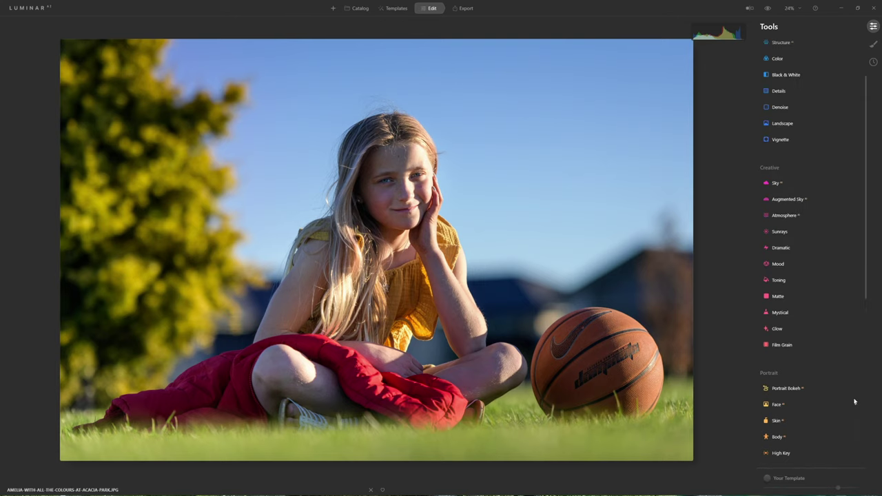
scroll(853, 400, up, 1)
click(778, 107)
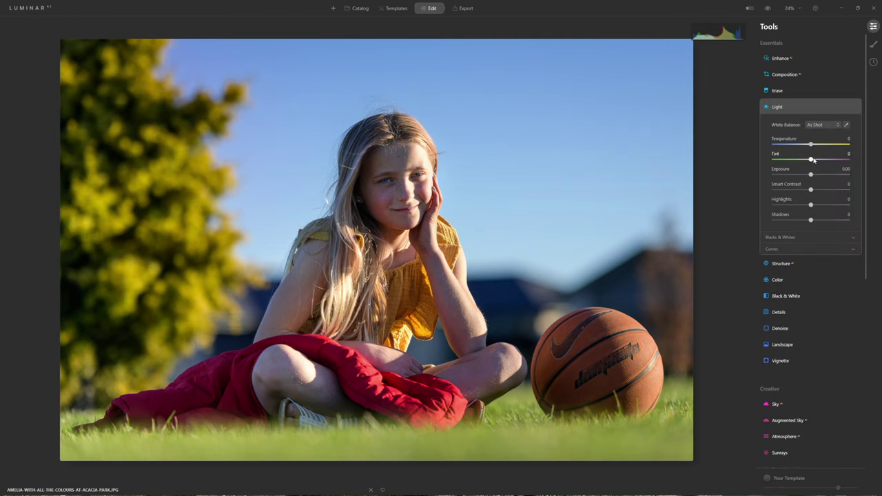
click(785, 278)
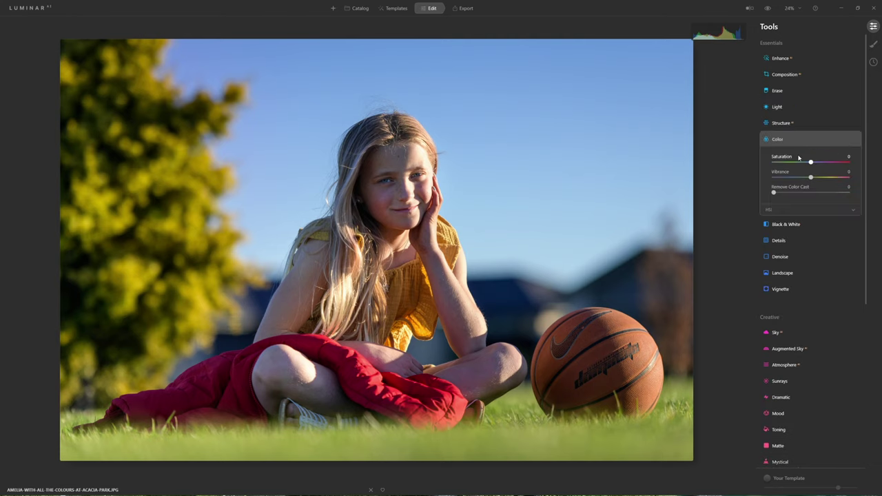
click(792, 209)
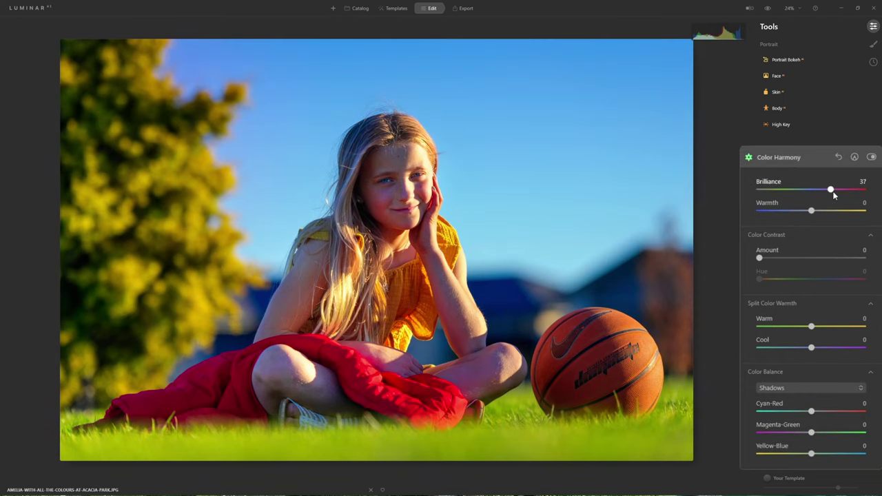
Try the Brilliance and Warmth adjustments of Color Harmony on the portrait
drag(834, 196, 870, 193)
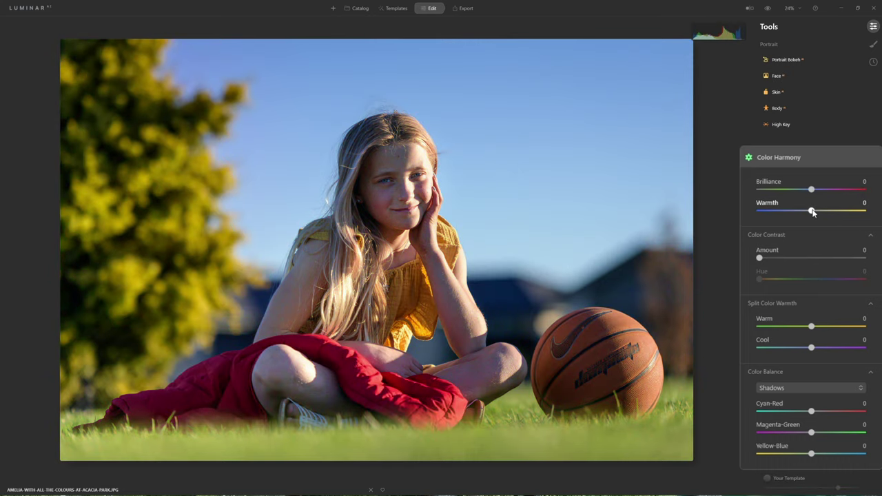
mouse_move(818, 211)
mouse_down()
mouse_move(862, 206)
mouse_move(818, 210)
mouse_up()
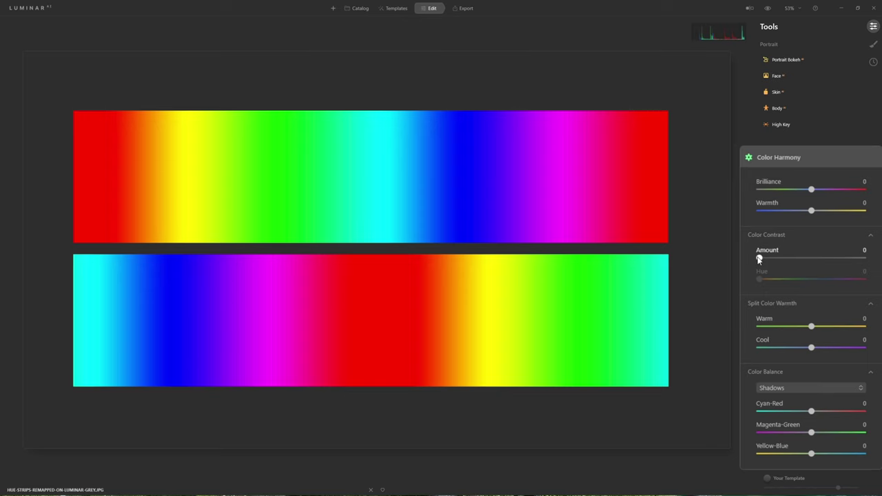
Try Color Contrast amounts of 100 and 59 on the hue strips image, and reset the amount to 0
drag(762, 259, 873, 257)
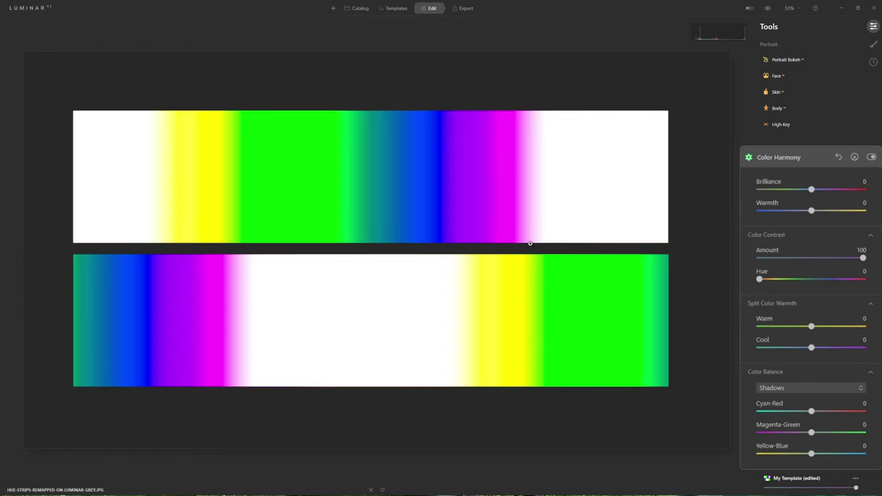
drag(861, 258, 873, 274)
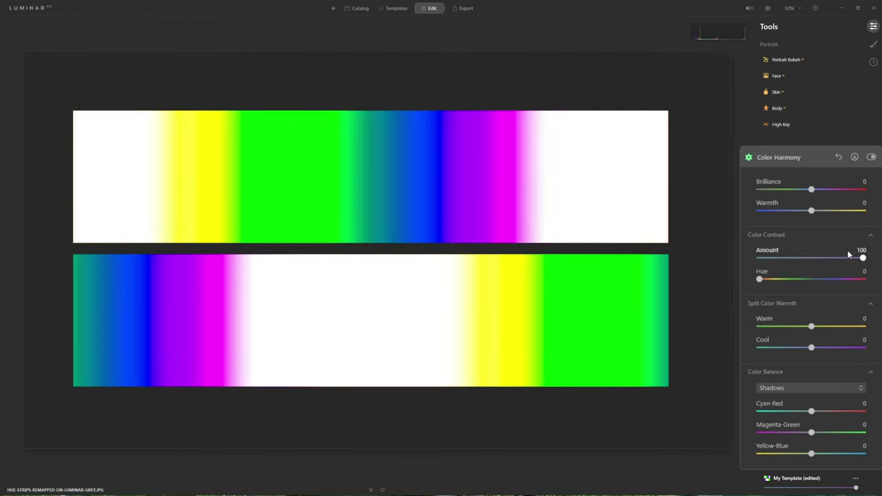
mouse_move(859, 262)
mouse_down()
mouse_move(759, 258)
mouse_move(864, 260)
mouse_up()
drag(862, 262, 817, 268)
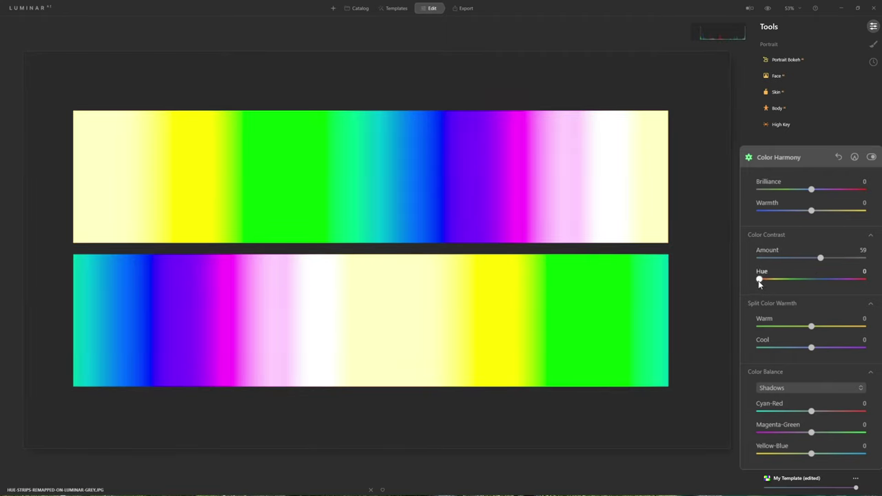
mouse_move(760, 281)
mouse_down()
mouse_move(865, 284)
mouse_move(755, 280)
mouse_up()
click(819, 258)
double_click(820, 259)
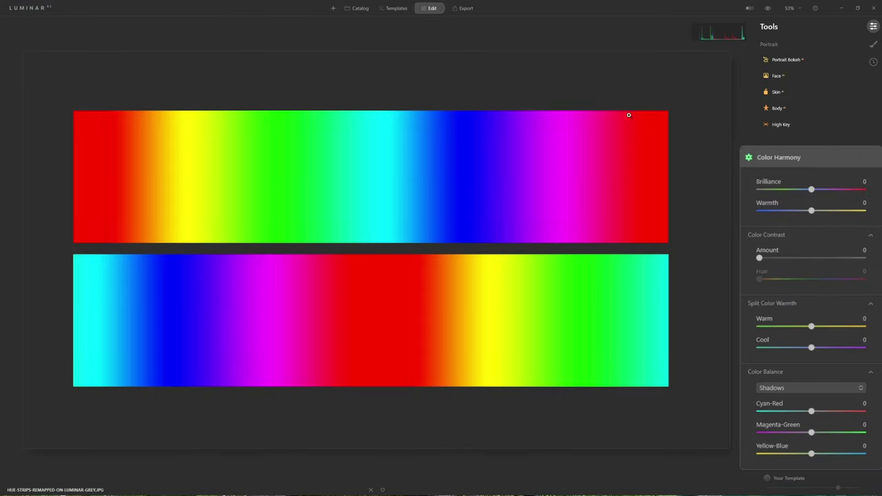
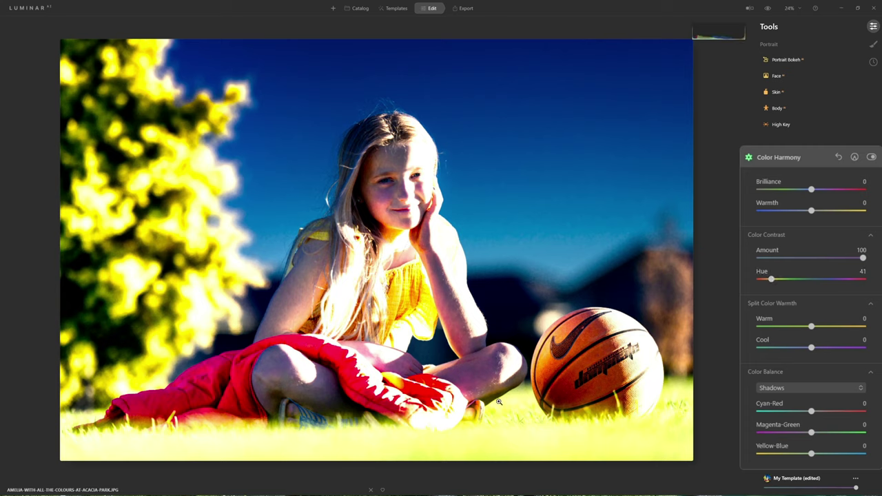
Try Color Contrast on the portrait with hue 172 at amount 30, and with hue 360 at amount 100
drag(773, 281, 810, 292)
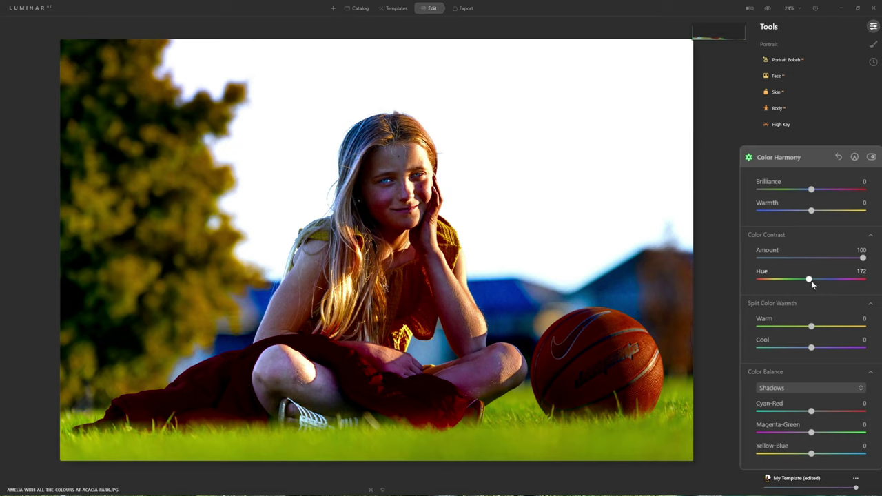
drag(861, 258, 792, 263)
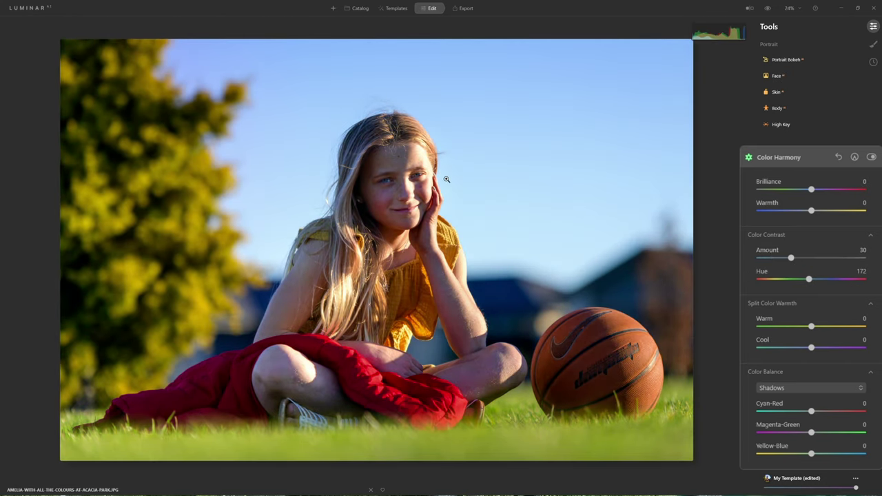
drag(791, 260, 862, 258)
drag(811, 279, 864, 279)
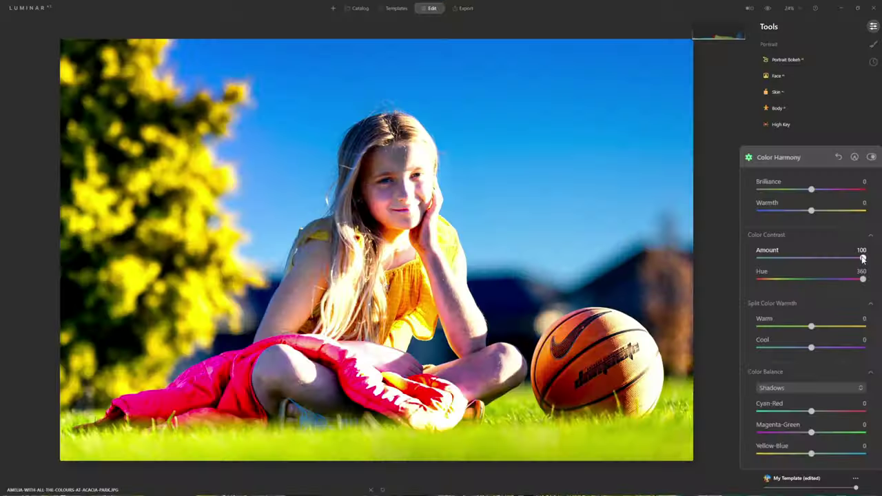
Set the portrait's Color Contrast amount to 20 and its hue to 90
drag(860, 252, 768, 263)
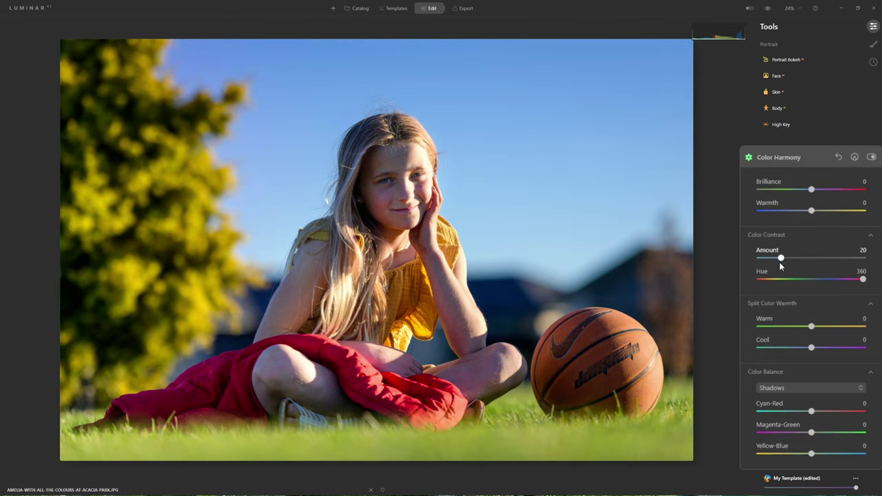
drag(862, 279, 839, 283)
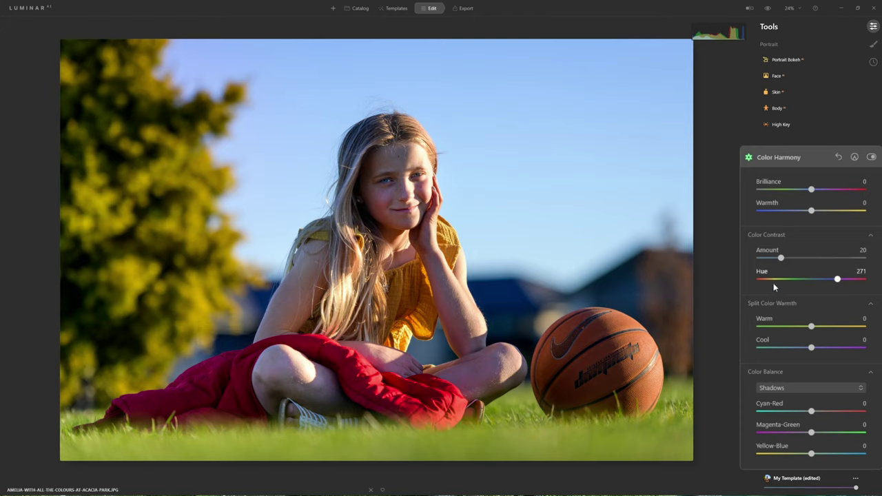
drag(840, 277, 788, 283)
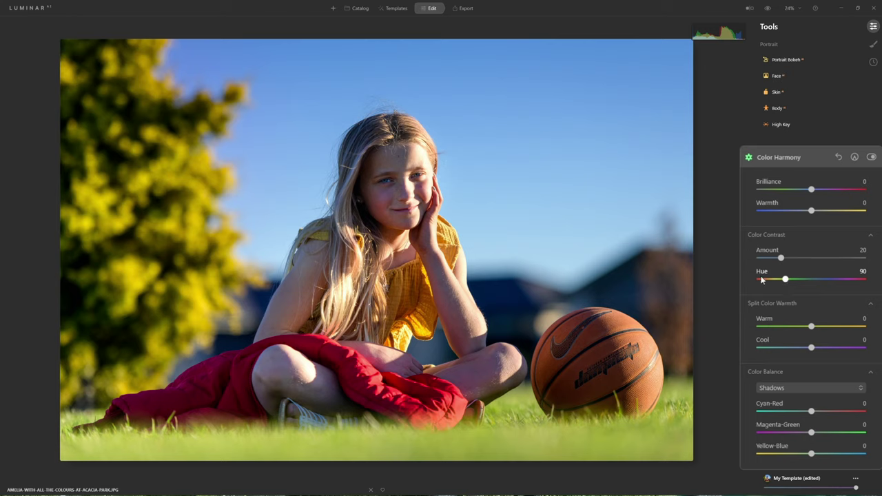
Toggle Color Harmony off and on repeatedly to compare the portrait with and without the adjustment
click(871, 157)
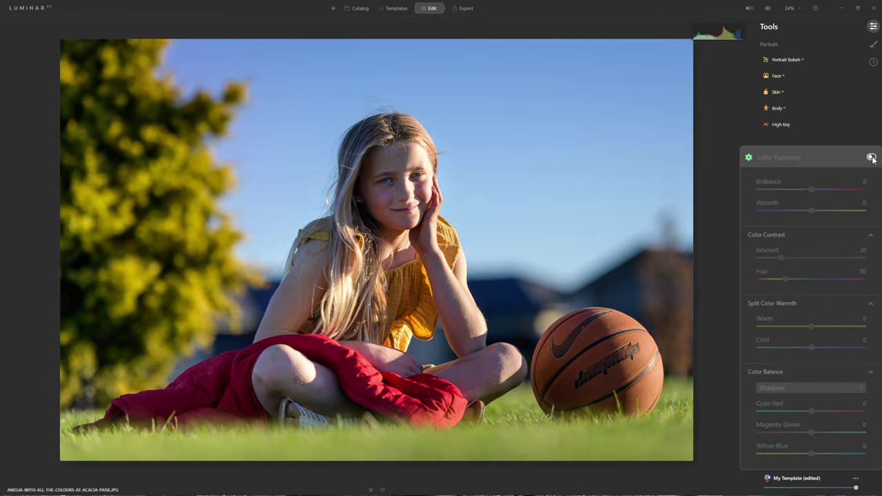
click(870, 157)
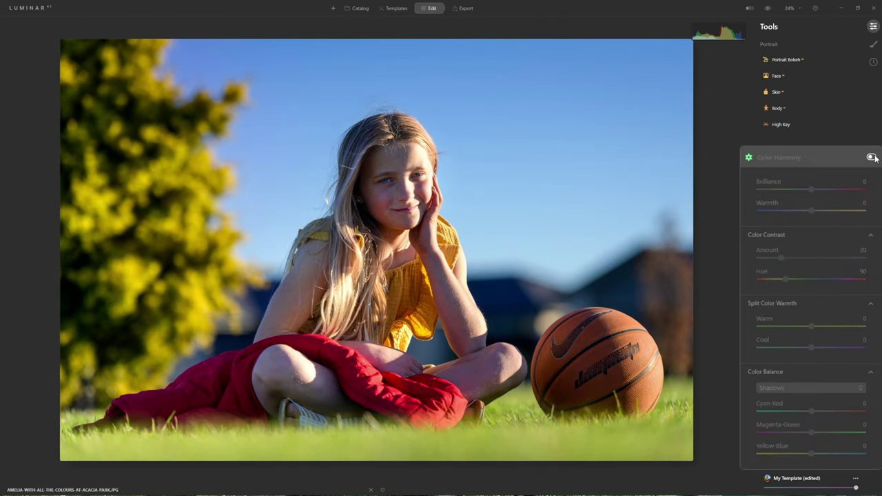
click(871, 157)
click(871, 158)
click(872, 157)
click(872, 157)
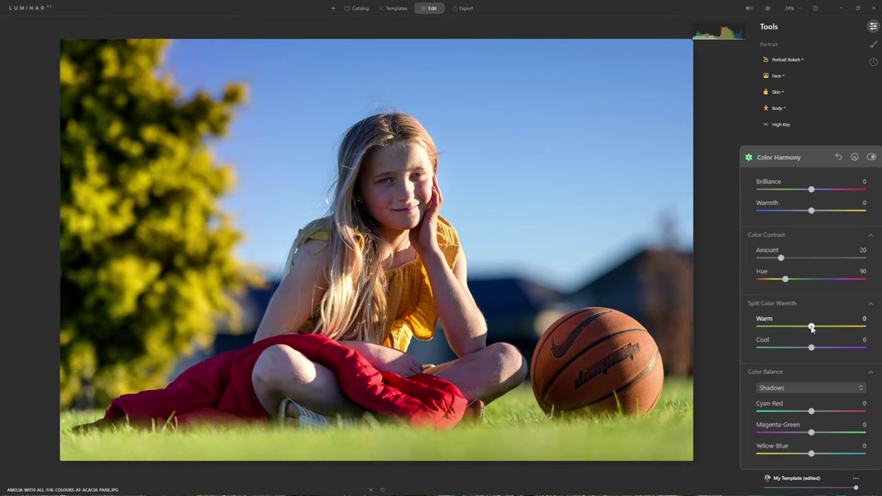
Try Split Color Warmth's Warm value at 97 and -100, and reset it to 0
drag(812, 329, 862, 328)
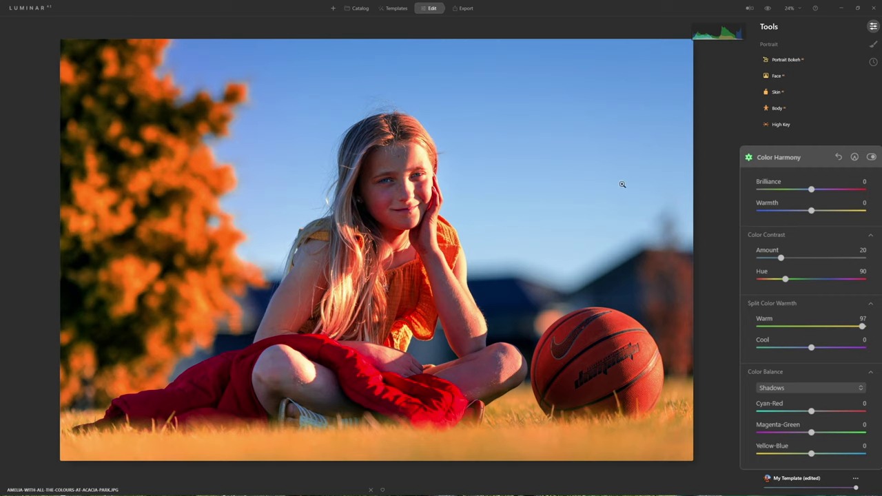
drag(862, 327, 813, 330)
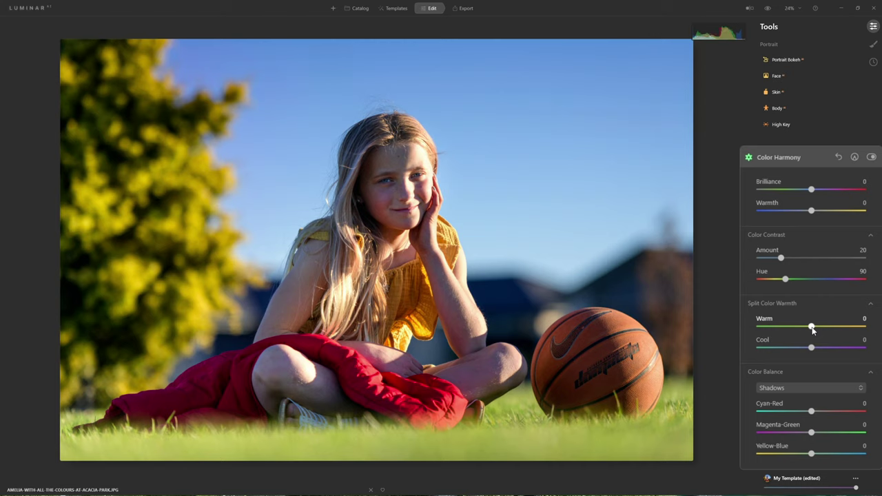
drag(811, 328, 748, 339)
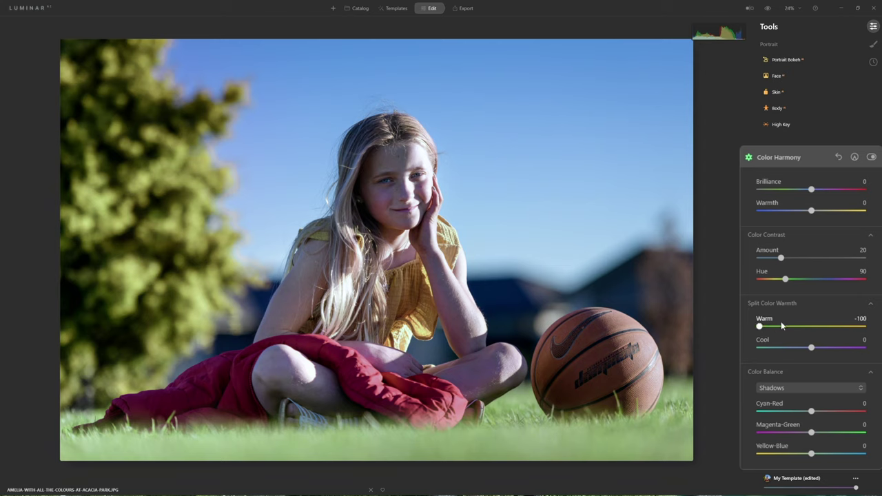
double_click(758, 326)
Test a negative Cool value in Split Color Warmth, and set Cool to 36
drag(810, 348, 775, 354)
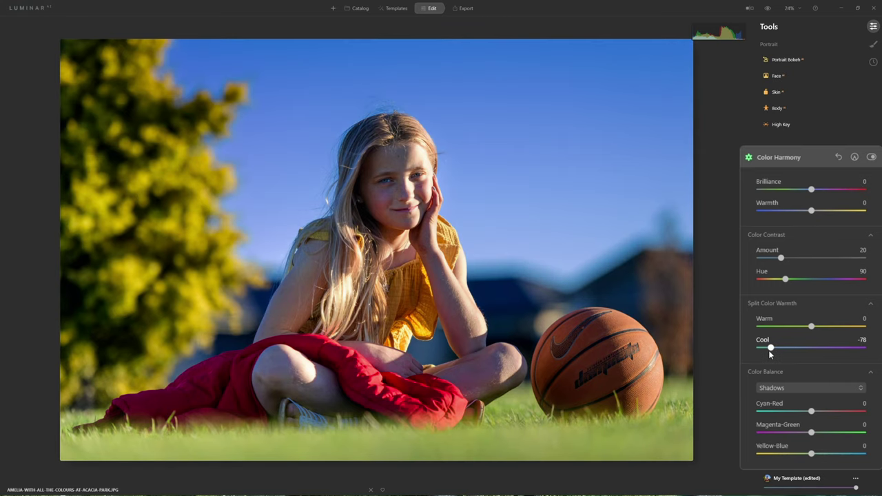
drag(771, 353, 830, 350)
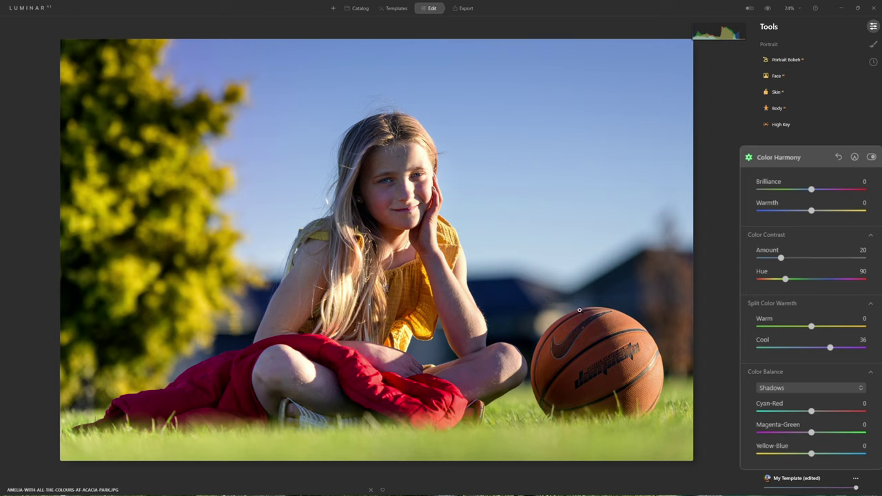